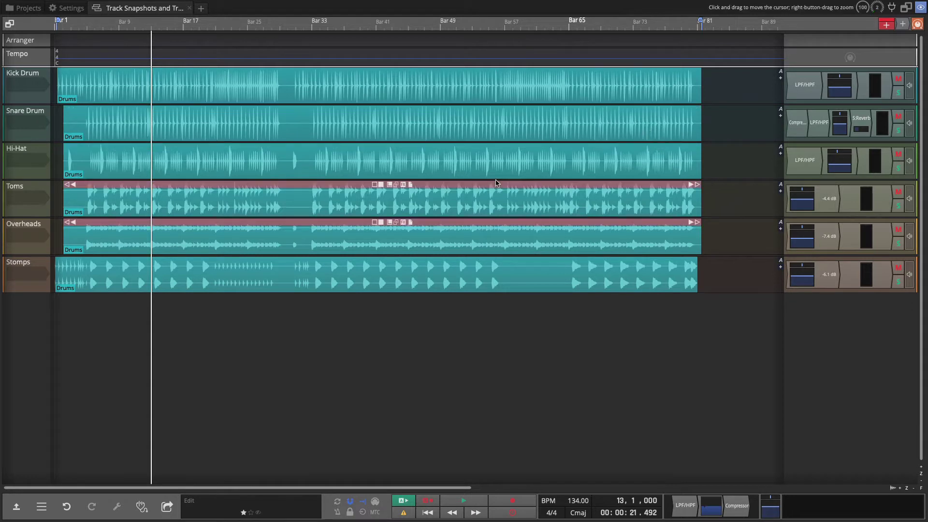
# - Select the Kick Drum clip and track, then dismiss its track options without choosing anything
pyautogui.click(88, 89)
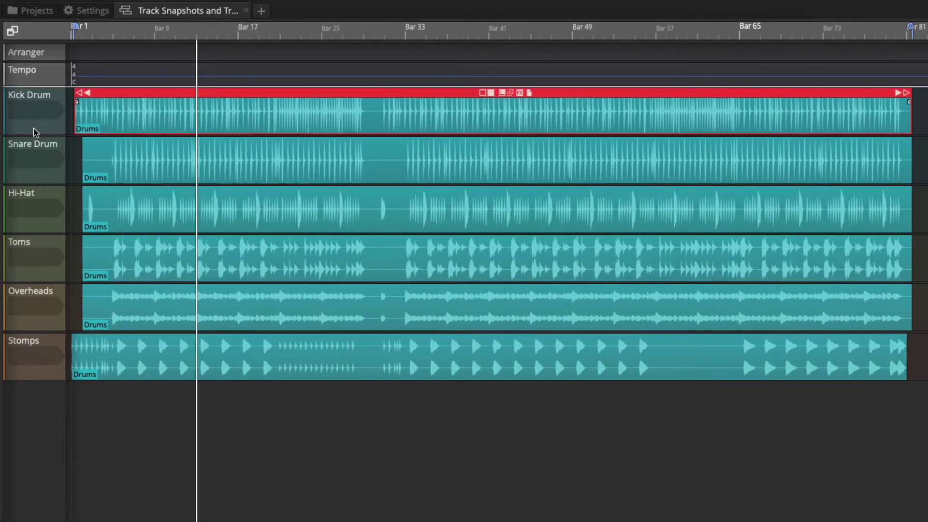
pyautogui.click(29, 107)
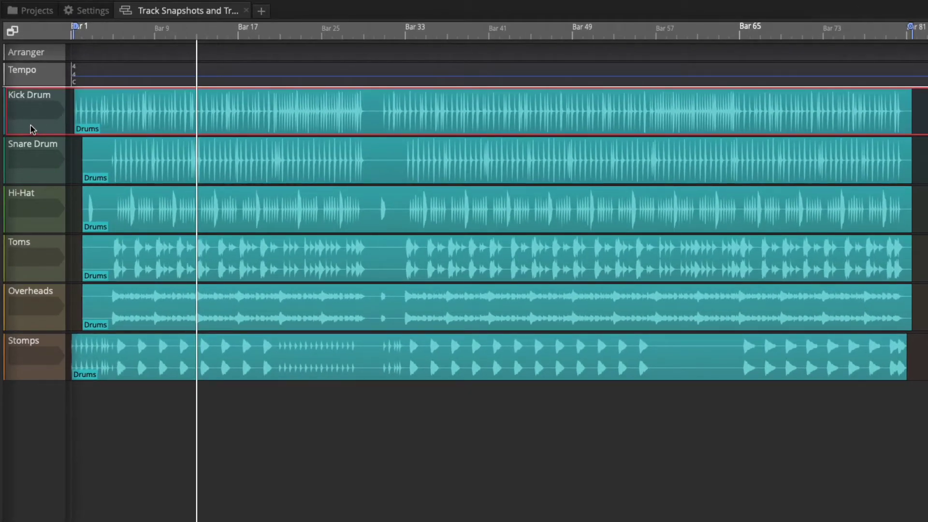
pyautogui.rightClick(31, 126)
pyautogui.moveTo(79, 408)
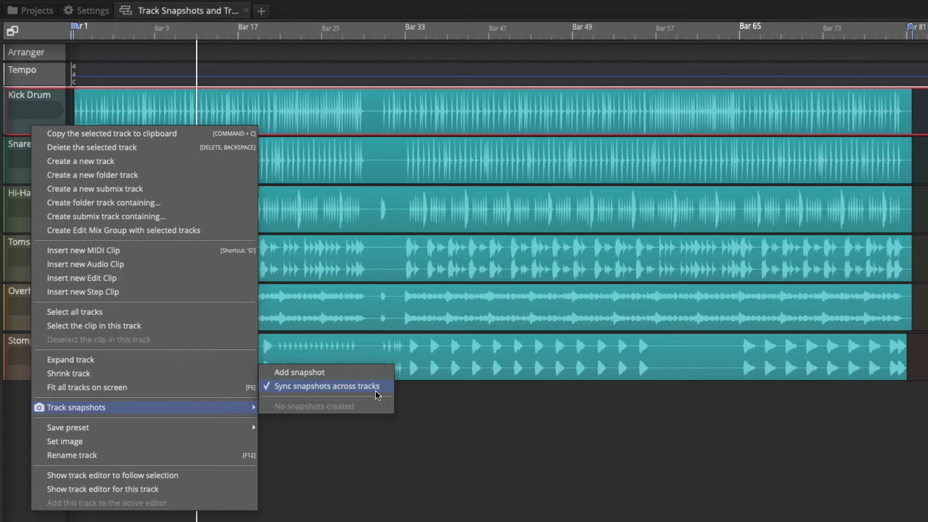
pyautogui.click(392, 463)
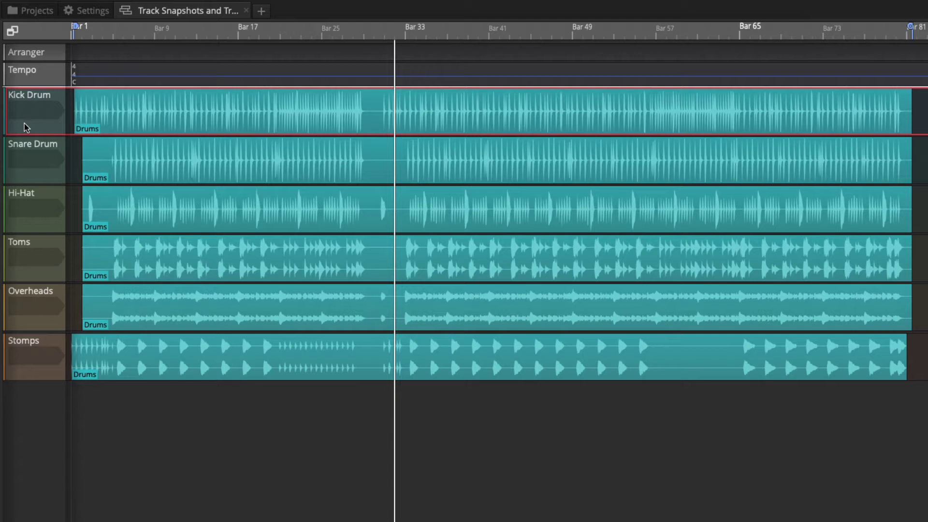
# - Select all six drum tracks and add a track snapshot named 'First before any edits'
pyautogui.keyDown('shift'); pyautogui.click(30, 344); pyautogui.keyUp('shift')
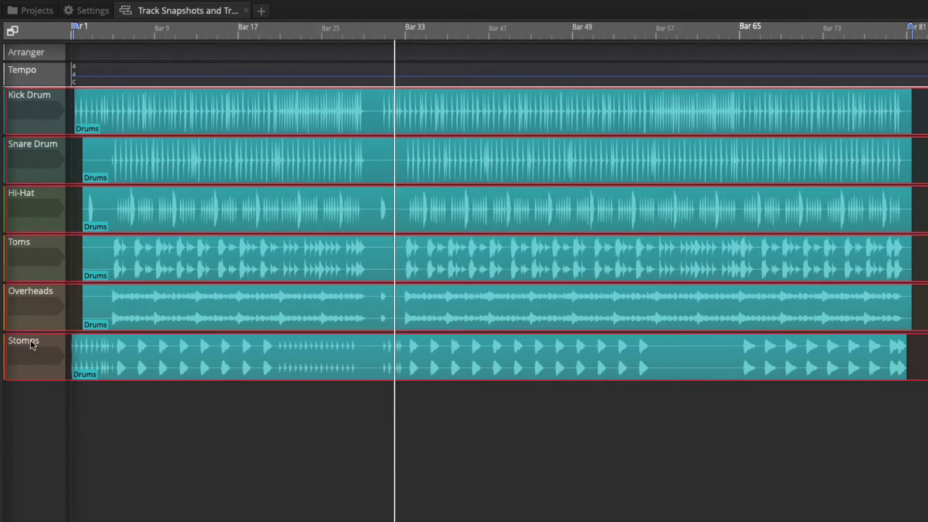
pyautogui.rightClick(37, 125)
pyautogui.moveTo(135, 410)
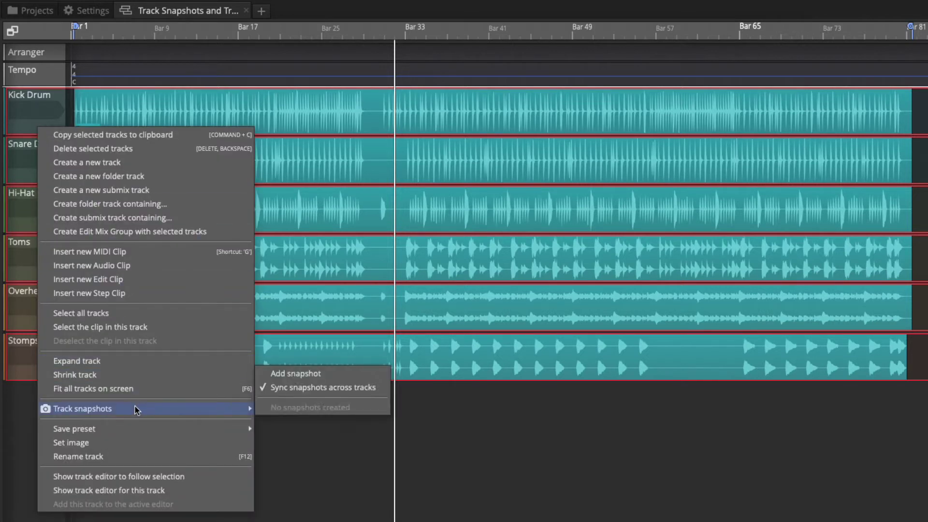
pyautogui.click(302, 370)
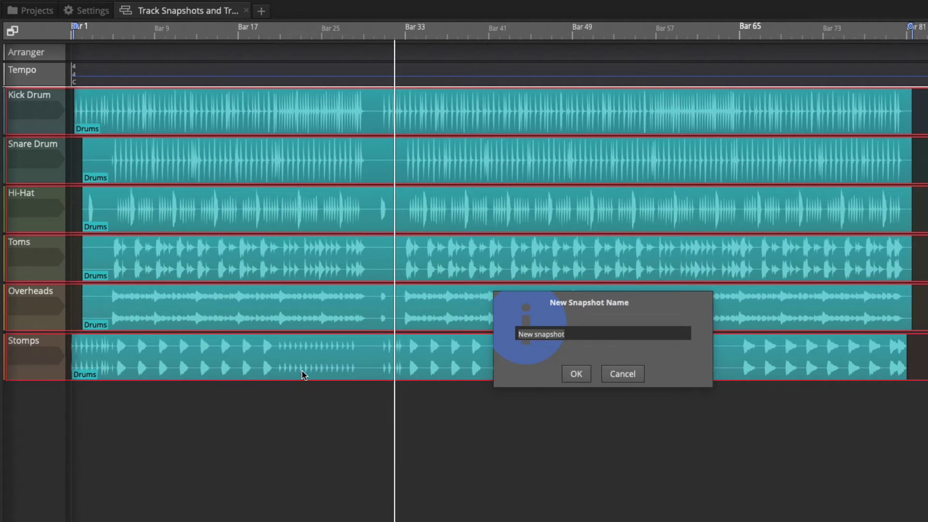
pyautogui.write('First before any edits')
# - Confirm the First snapshot, then recolour every drum clip from teal to yellow via quick properties
pyautogui.click(576, 374)
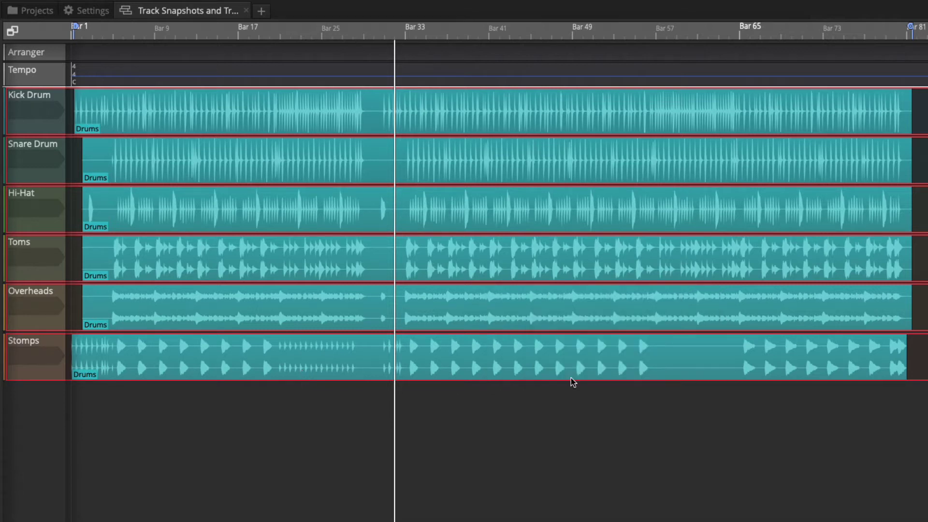
pyautogui.click(251, 94)
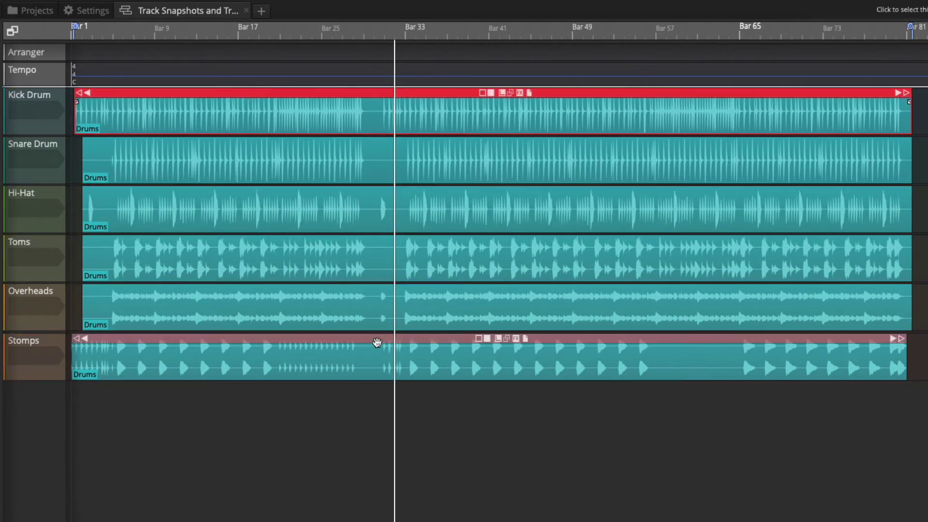
pyautogui.hotkey('ctrl', 'a')
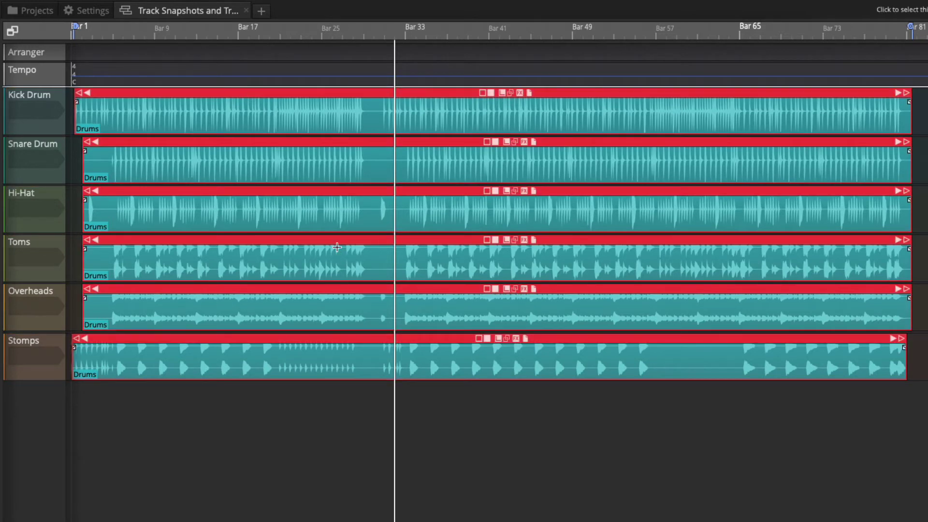
pyautogui.rightClick(336, 246)
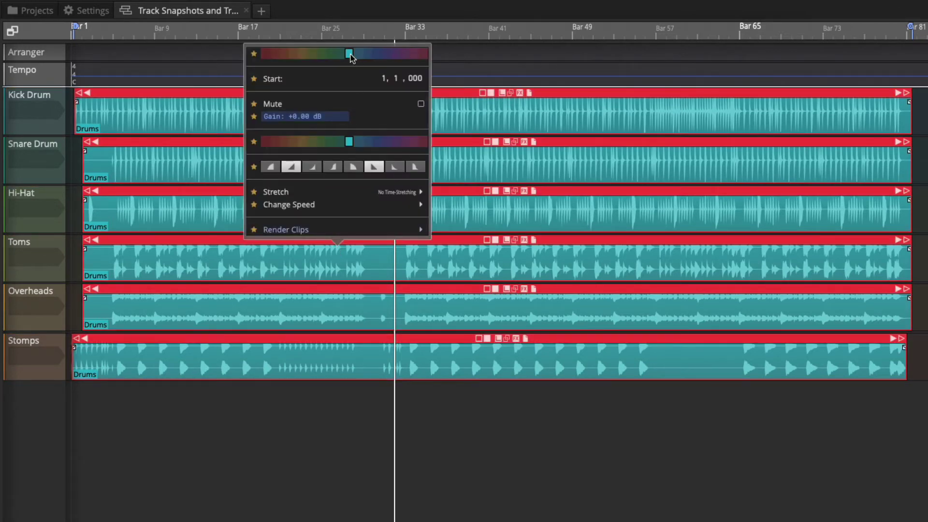
pyautogui.moveTo(348, 54); pyautogui.dragTo(299, 50)
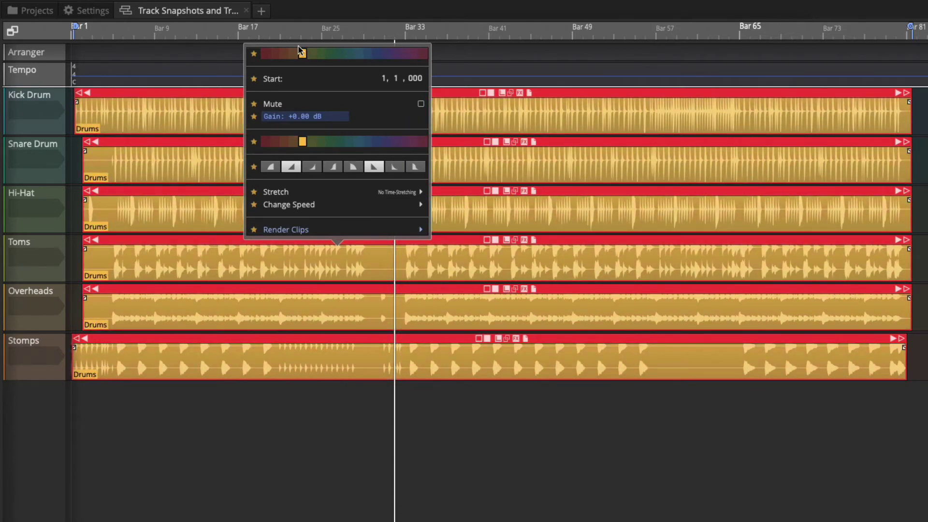
pyautogui.click(251, 454)
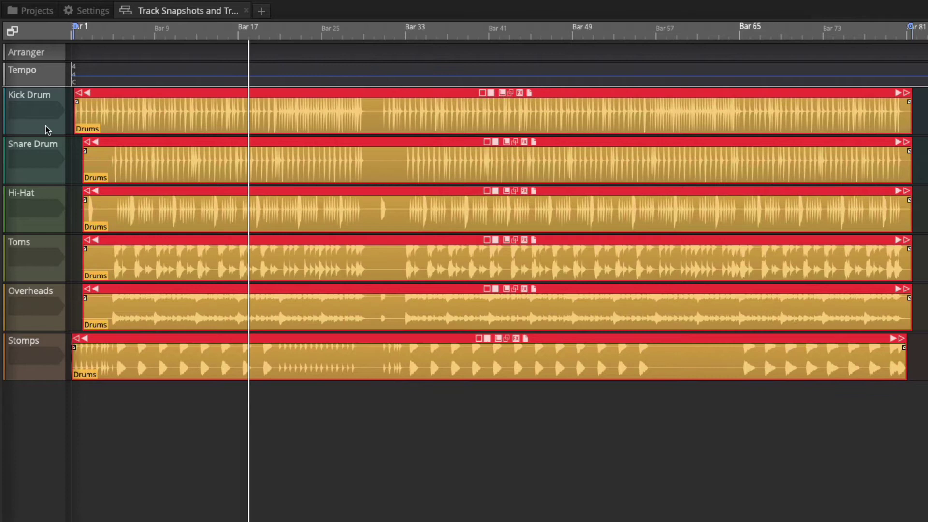
pyautogui.click(45, 125)
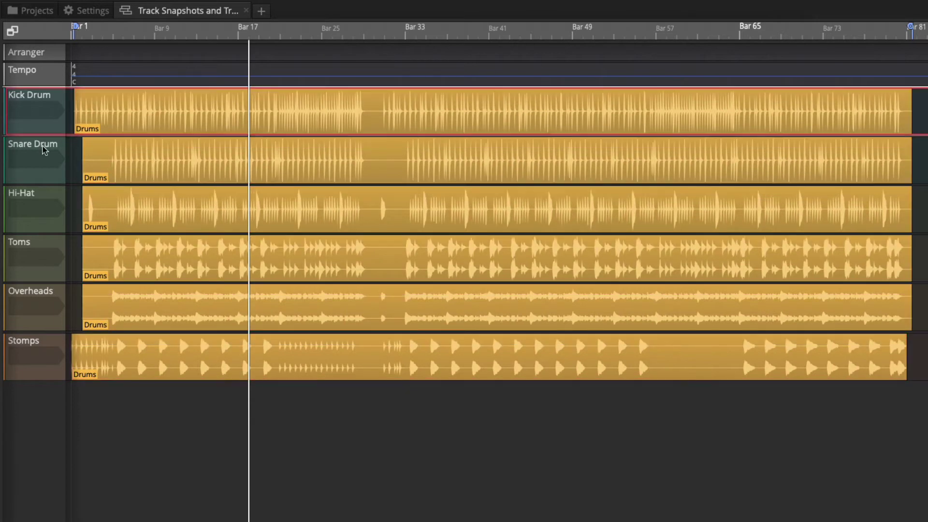
# - Select all six yellow tracks and save a snapshot named 'Second color change to yello'
pyautogui.keyDown('shift'); pyautogui.click(33, 349); pyautogui.keyUp('shift')
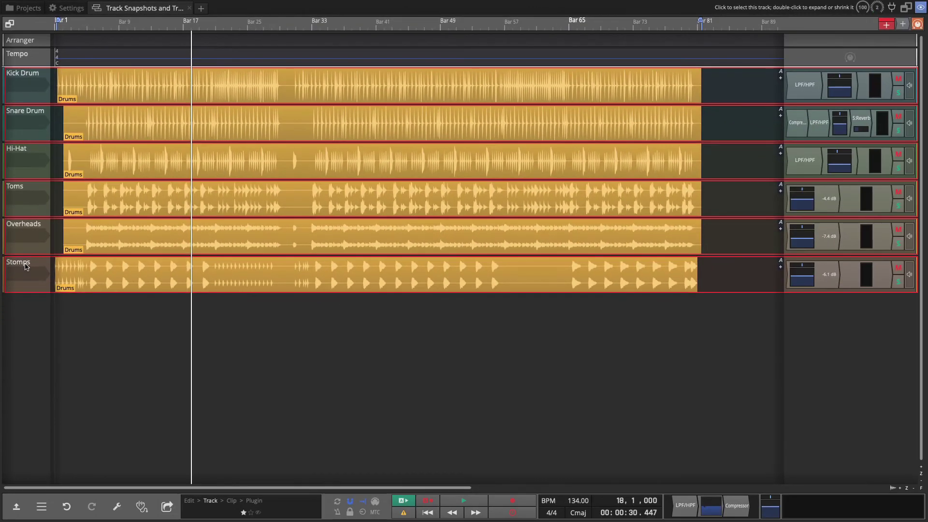
pyautogui.rightClick(25, 263)
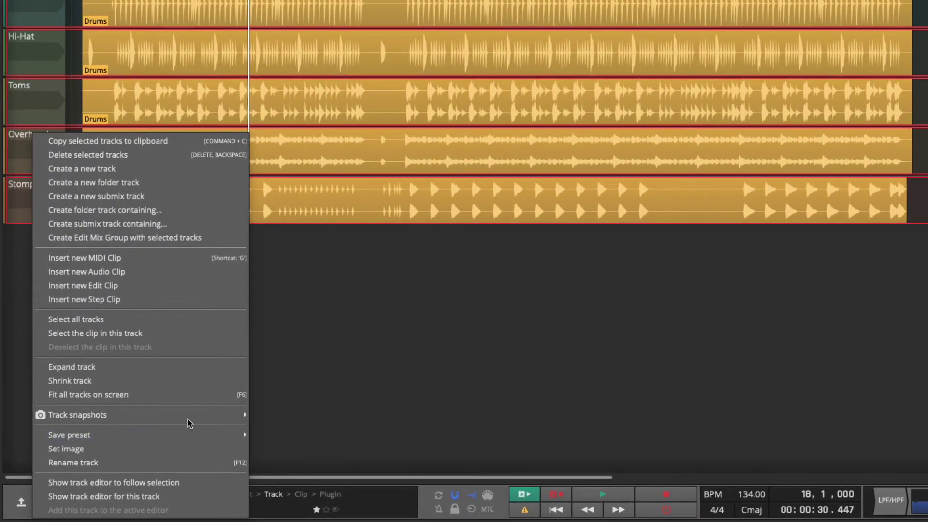
pyautogui.moveTo(187, 420)
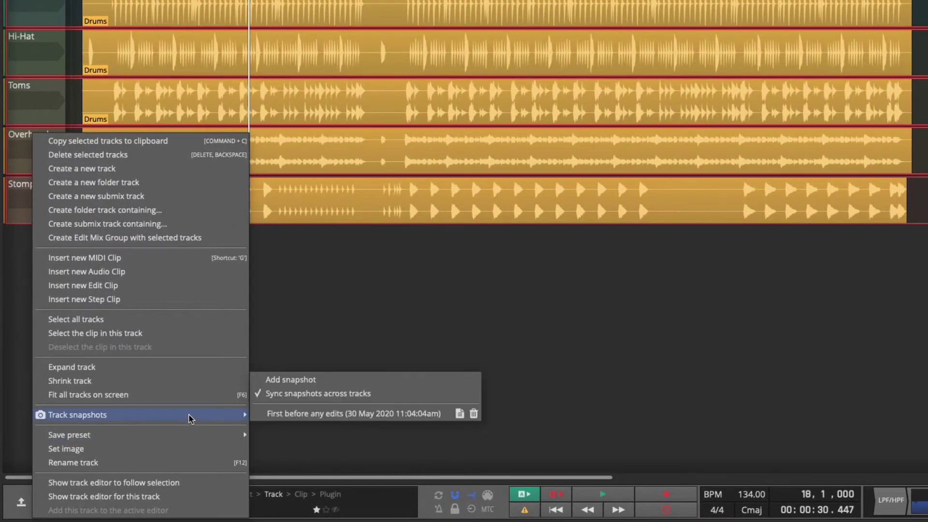
pyautogui.click(294, 381)
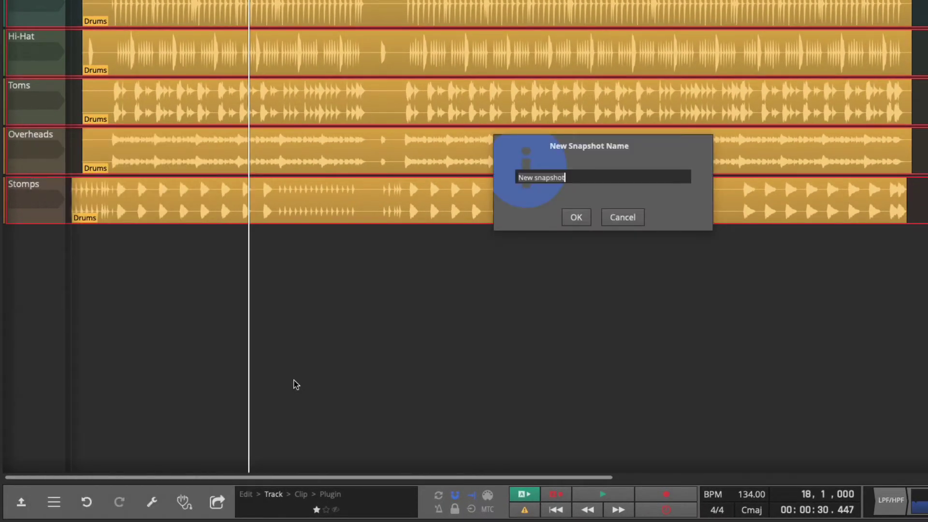
pyautogui.press('BackSpace')
pyautogui.write('Second color change to yello')
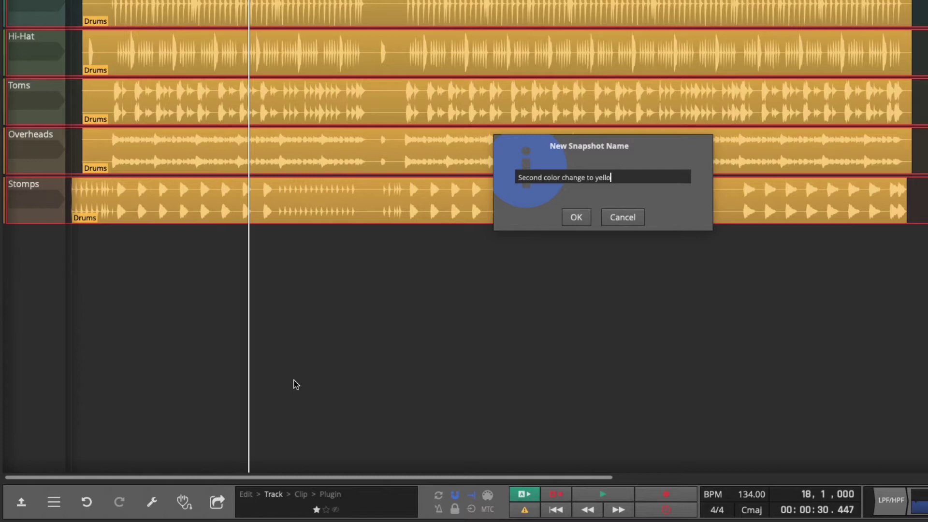
pyautogui.click(578, 218)
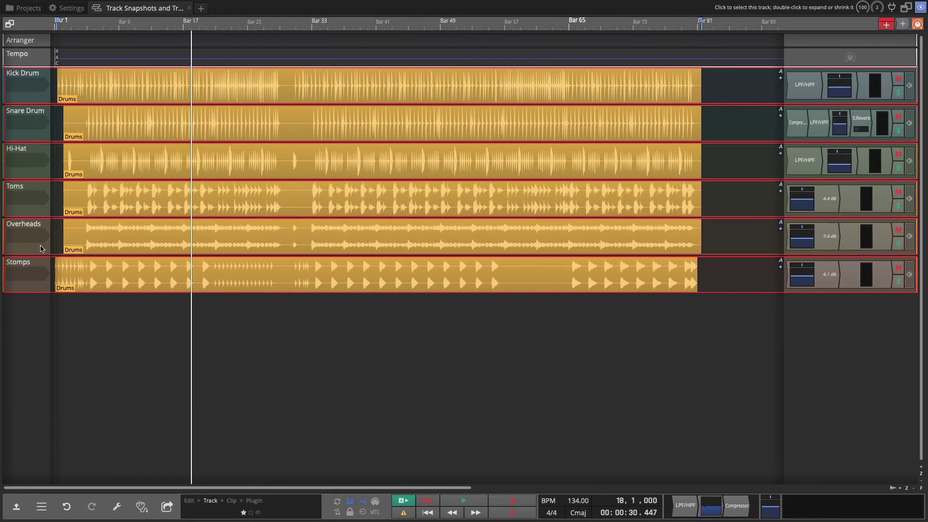
pyautogui.press('Home')
pyautogui.rightClick(35, 95)
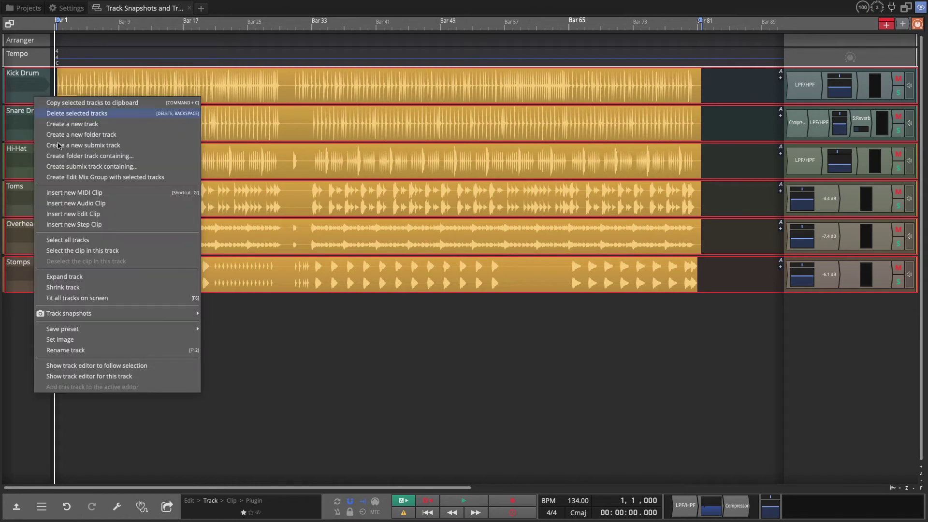
pyautogui.moveTo(117, 314)
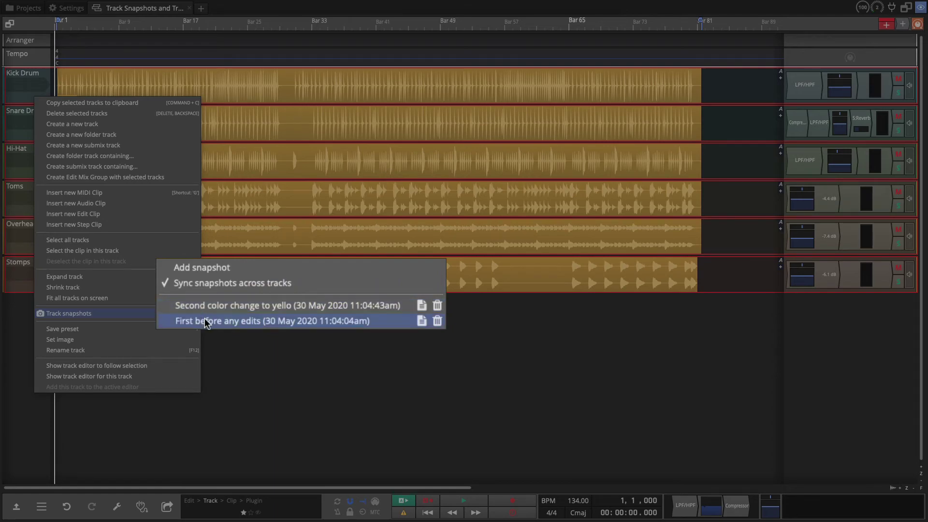
pyautogui.click(206, 322)
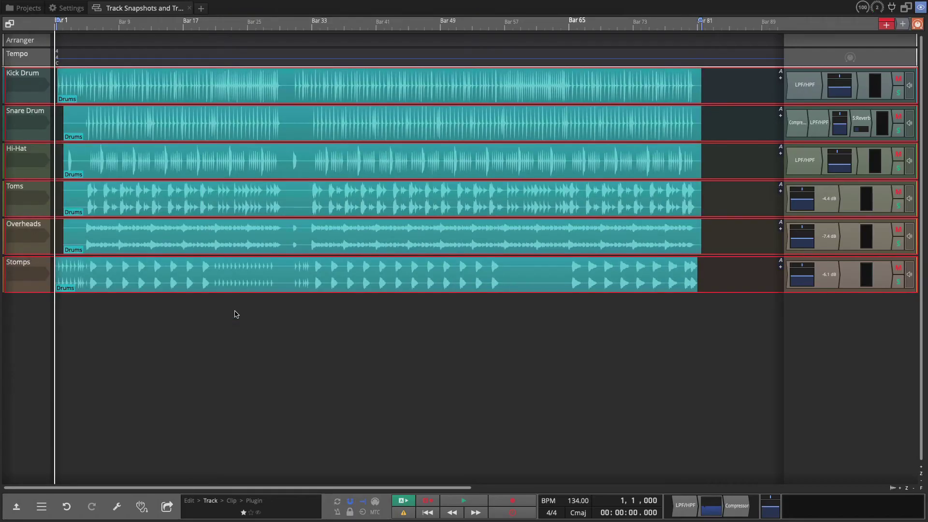
pyautogui.rightClick(25, 95)
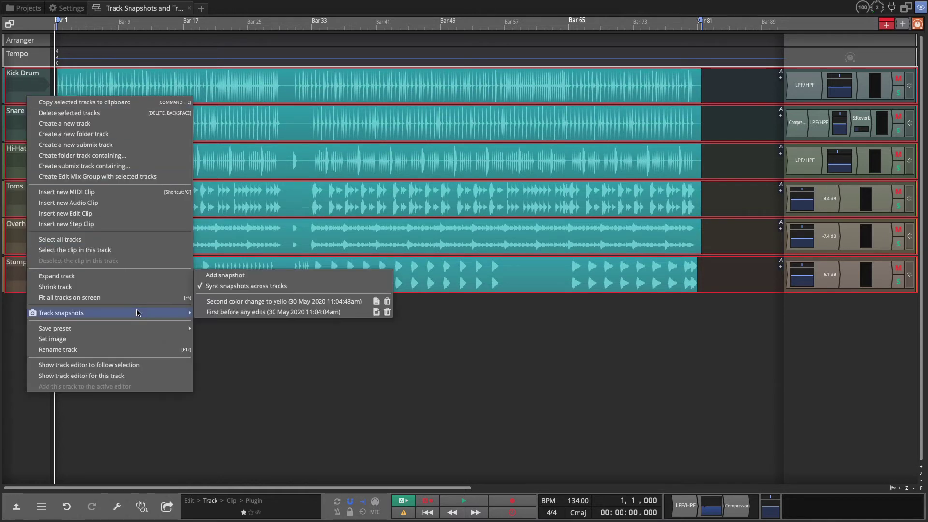
pyautogui.click(222, 302)
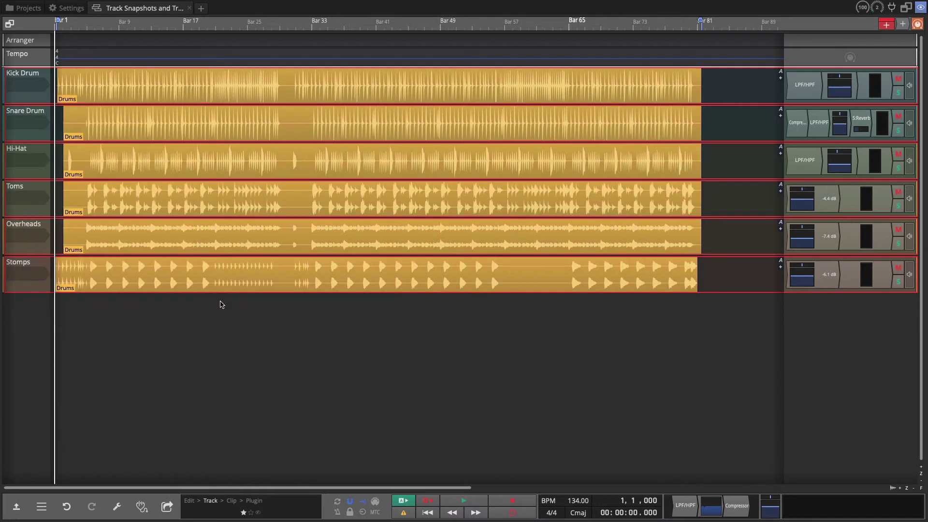
# - Split all six yellow drum clips at bar 33, deselect them, and reselect the six tracks
pyautogui.click(239, 90)
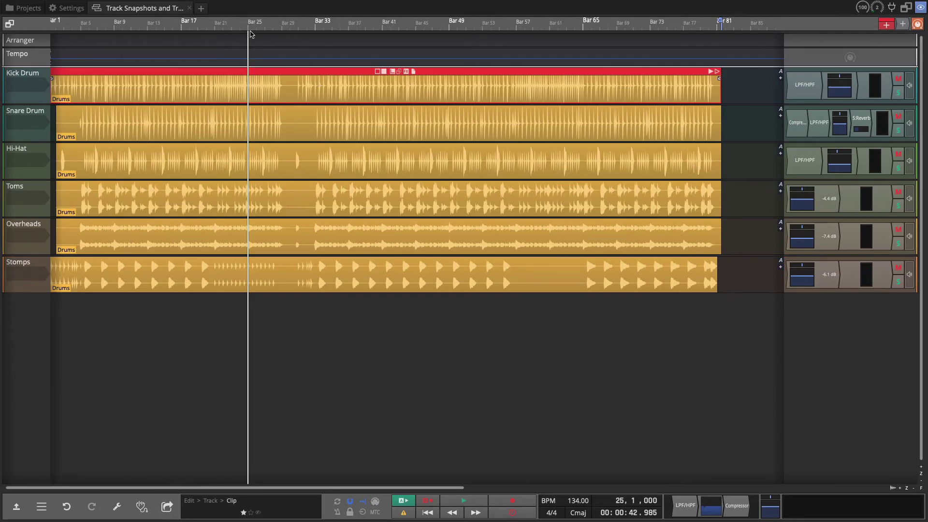
pyautogui.press('Right')
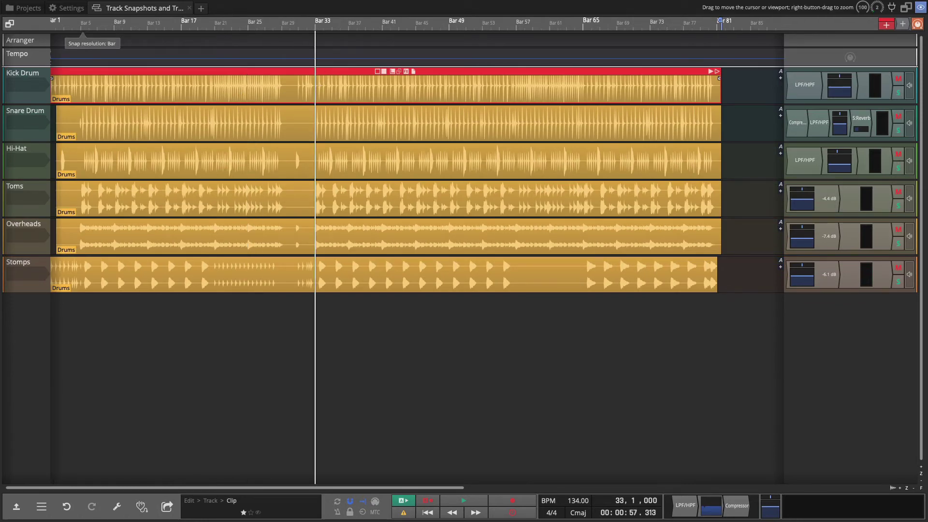
pyautogui.keyDown('shift'); pyautogui.click(319, 283); pyautogui.keyUp('shift')
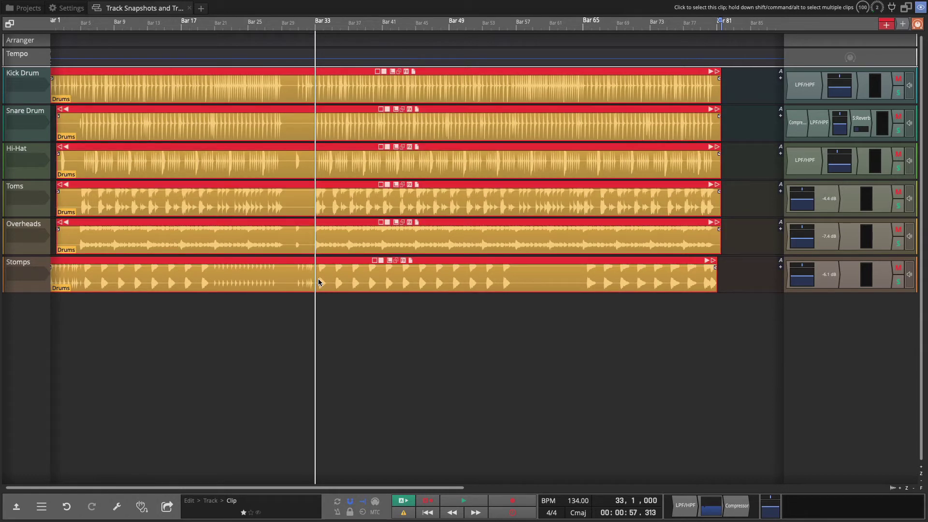
pyautogui.press('s')
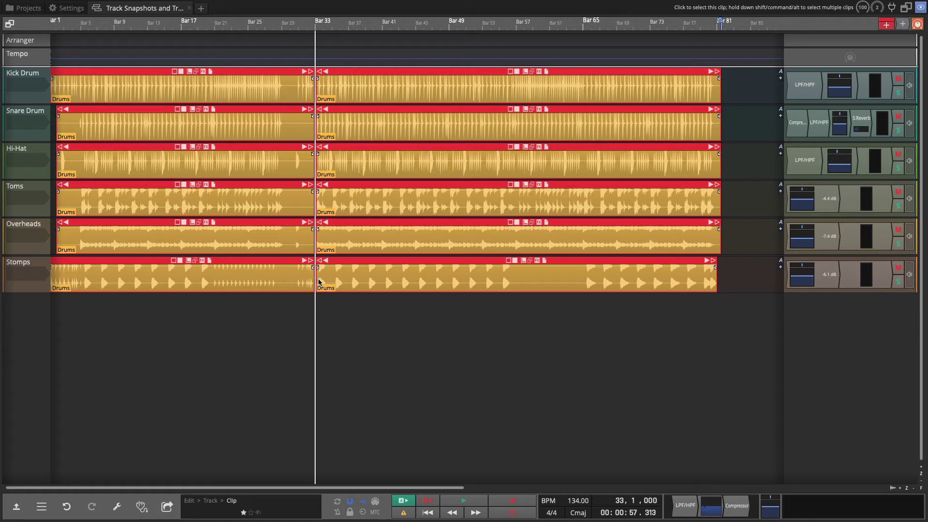
pyautogui.press('Escape')
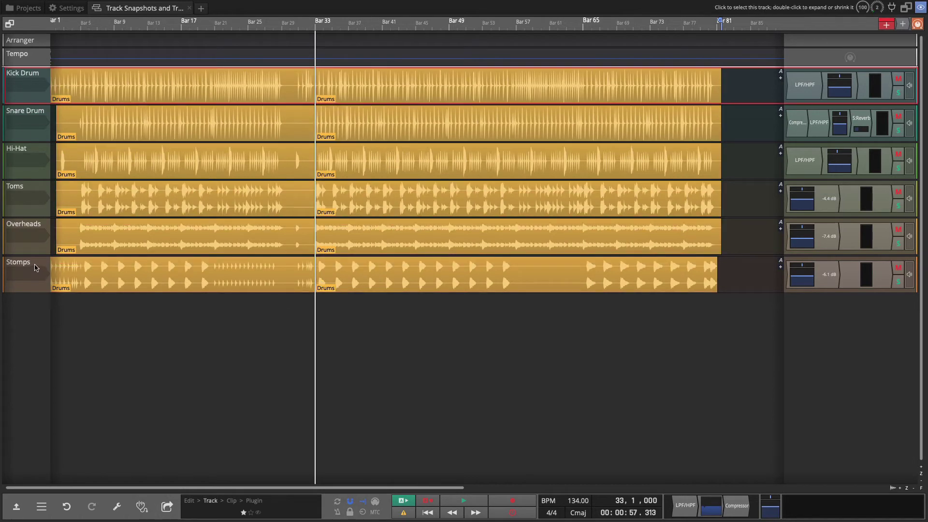
pyautogui.keyDown('shift'); pyautogui.click(35, 267); pyautogui.keyUp('shift')
# - Add a snapshot of the split tracks named 'Third afer split' and select the Kick clip before bar 33
pyautogui.rightClick(35, 268)
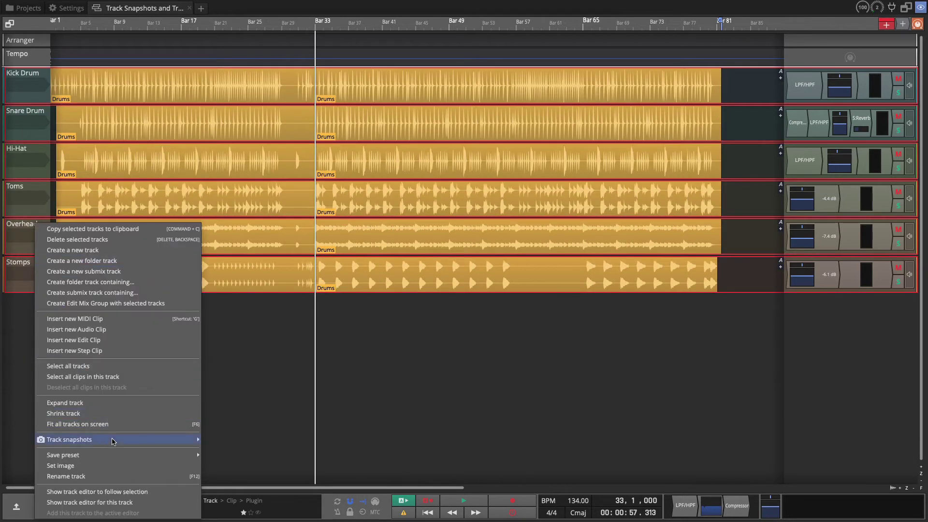
pyautogui.moveTo(113, 442)
pyautogui.click(237, 402)
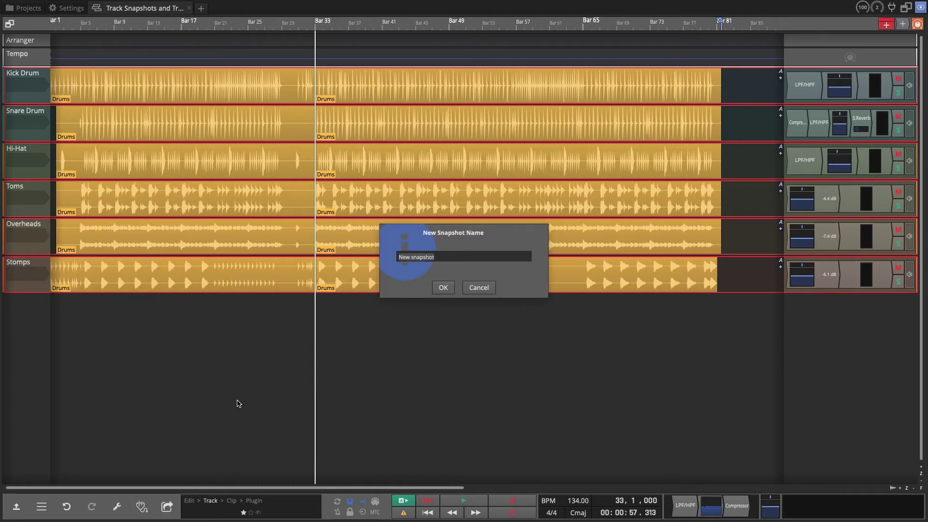
pyautogui.write('Third afer')
pyautogui.write(' snap')
pyautogui.press('Return')
pyautogui.click(108, 91)
# - Delete the clip halves before bar 33 on all tracks, then select all six tracks
pyautogui.keyDown('shift'); pyautogui.click(152, 274); pyautogui.keyUp('shift')
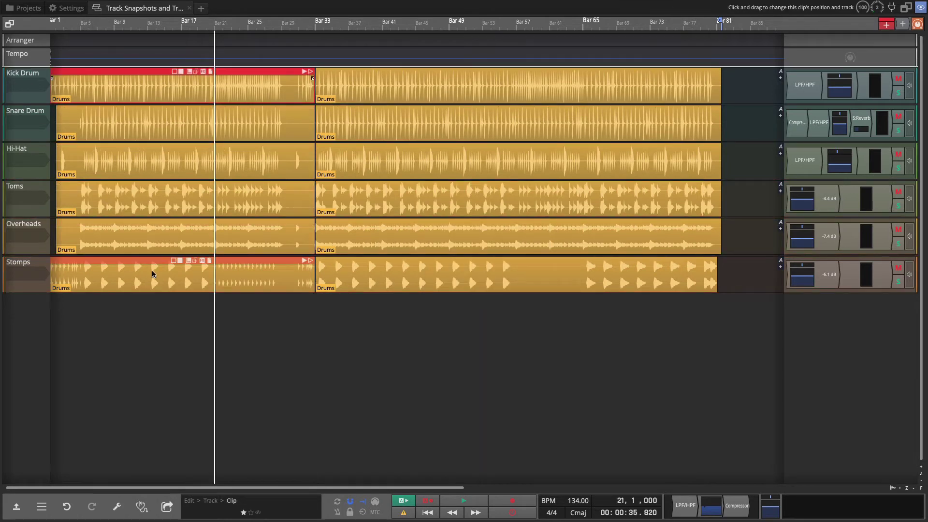
pyautogui.press('Delete')
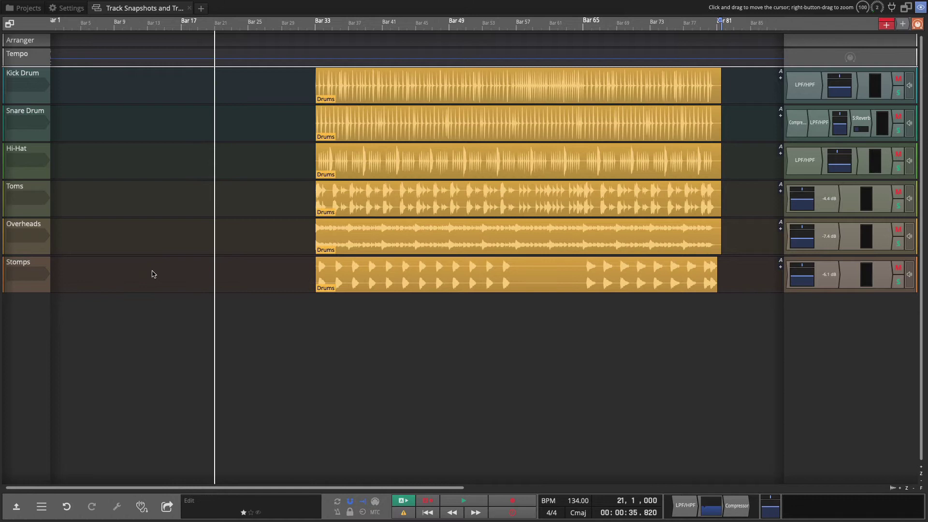
pyautogui.click(35, 96)
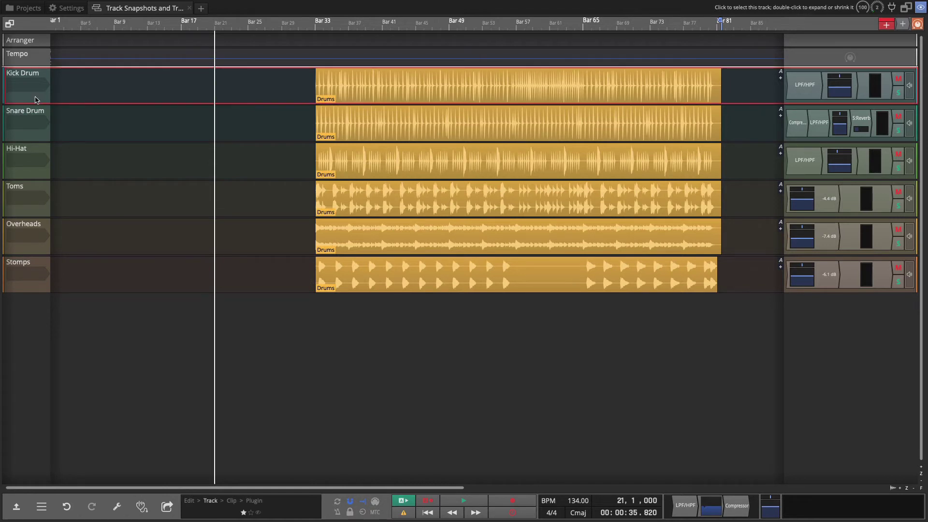
pyautogui.keyDown('shift'); pyautogui.click(34, 265); pyautogui.keyUp('shift')
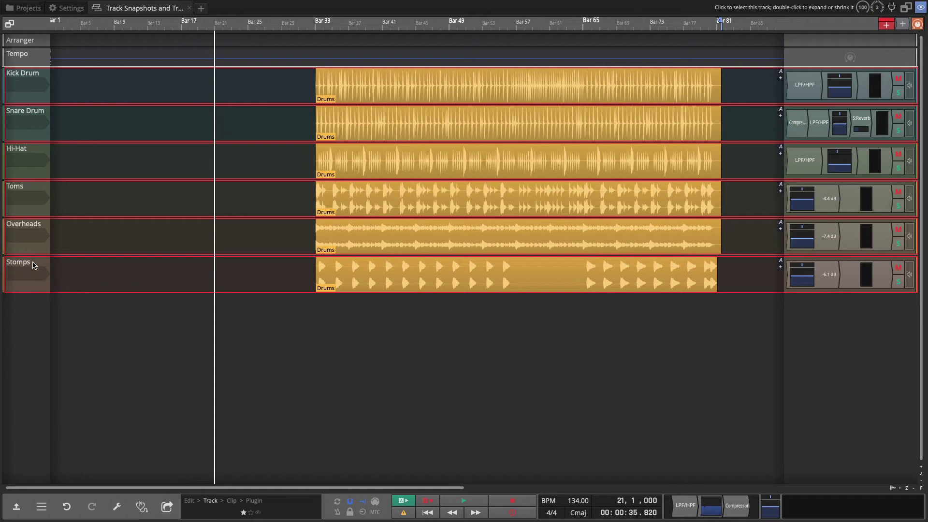
# - Save a snapshot of the trimmed tracks named 'Fourth after cut intro' and deselect the Stomps clip
pyautogui.rightClick(34, 265)
pyautogui.moveTo(133, 444)
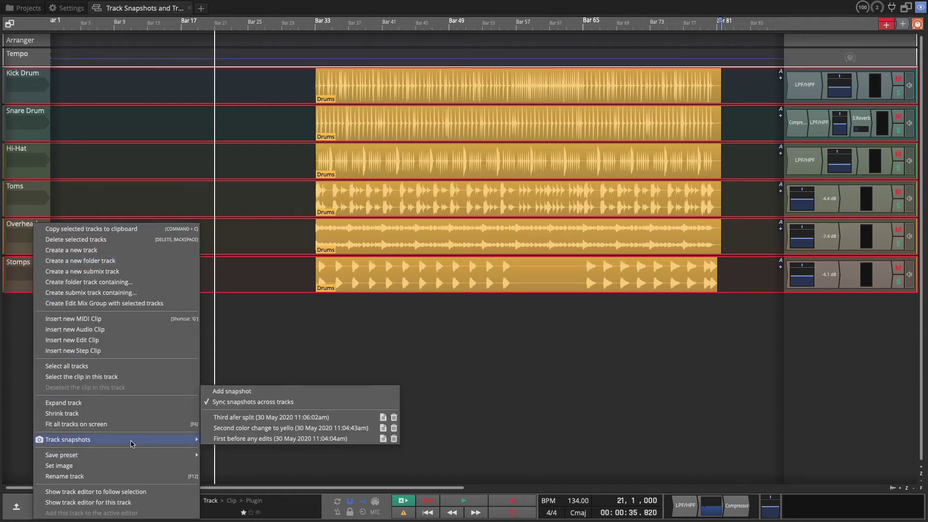
pyautogui.click(232, 392)
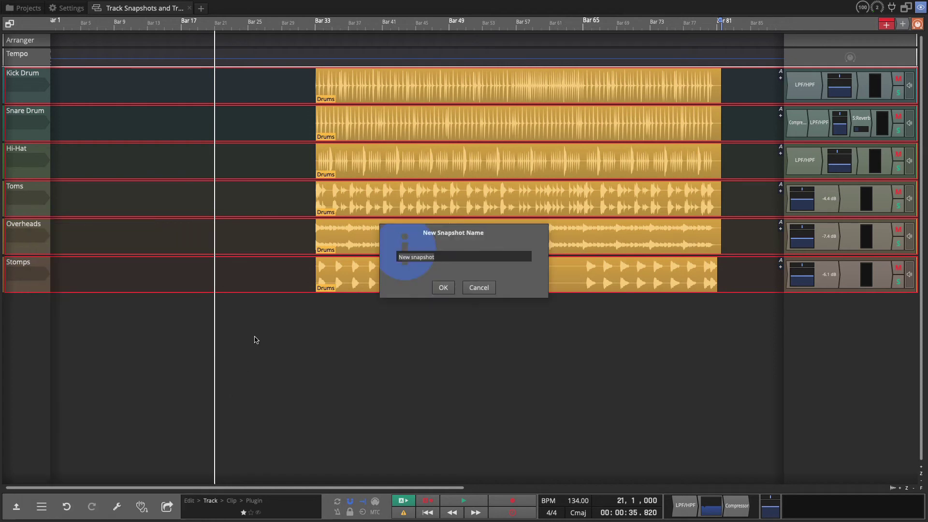
pyautogui.write('Fourth after cut intro')
pyautogui.click(442, 289)
pyautogui.click(293, 322)
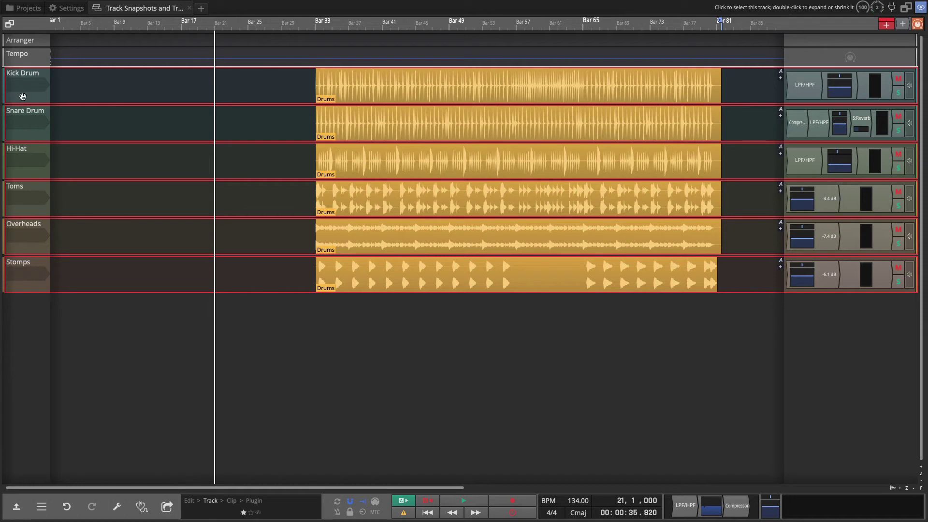
pyautogui.rightClick(23, 98)
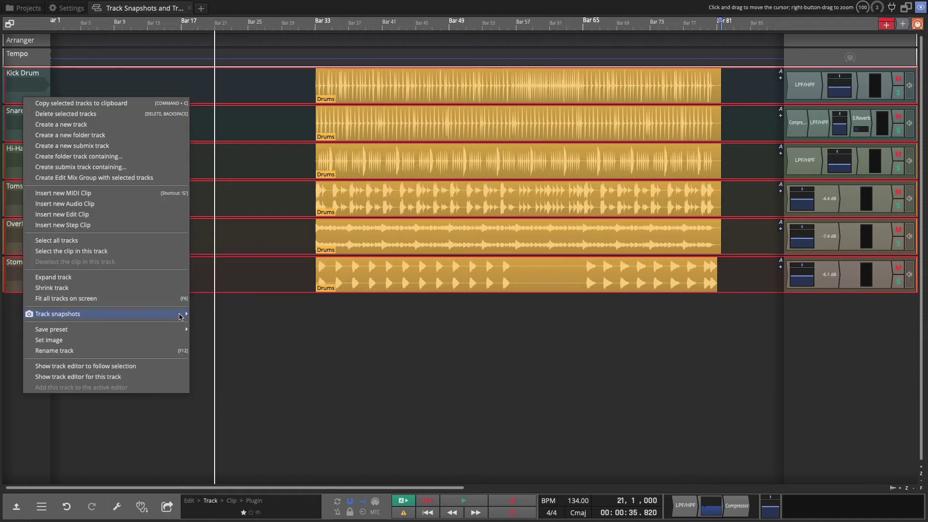
pyautogui.moveTo(181, 314)
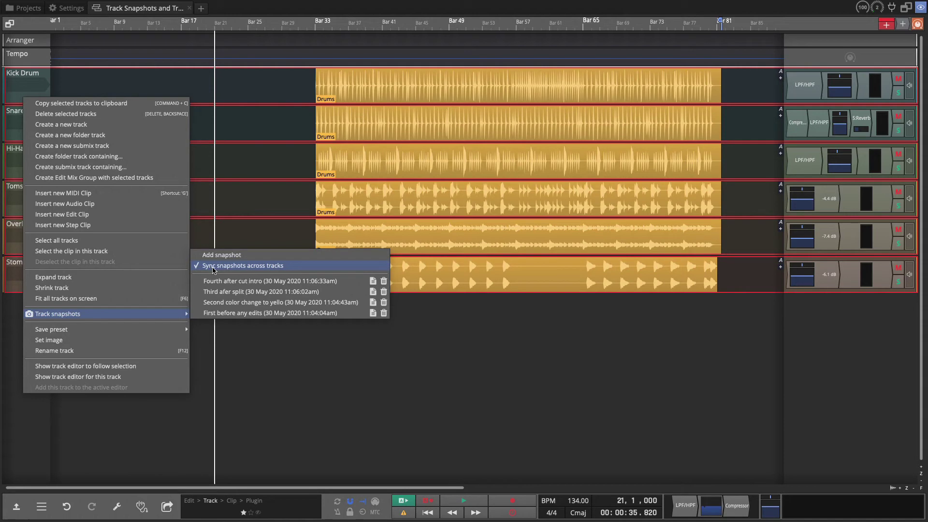
pyautogui.click(225, 313)
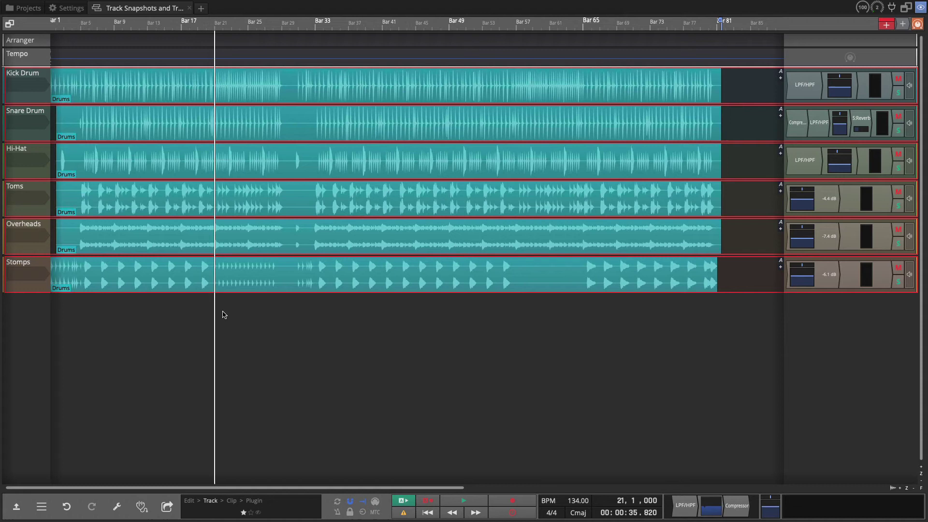
pyautogui.rightClick(30, 99)
pyautogui.moveTo(85, 315)
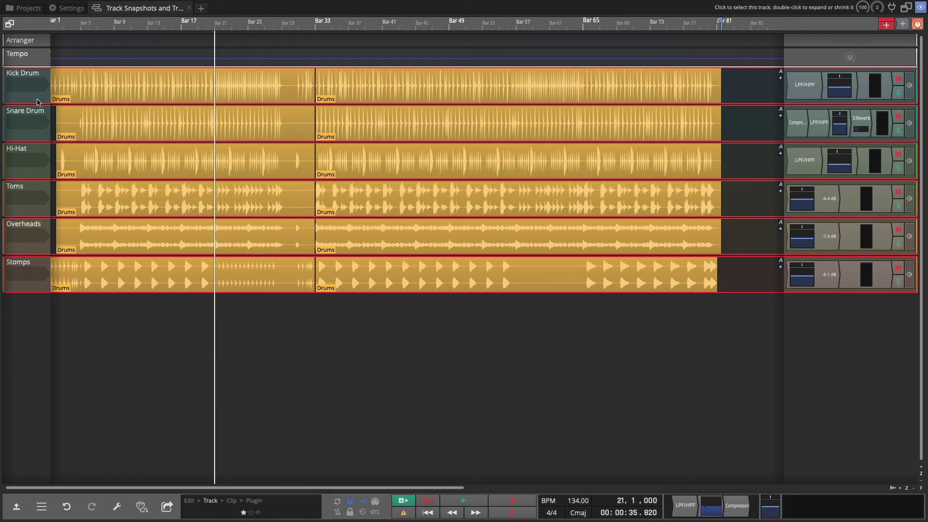
pyautogui.rightClick(36, 100)
pyautogui.moveTo(160, 315)
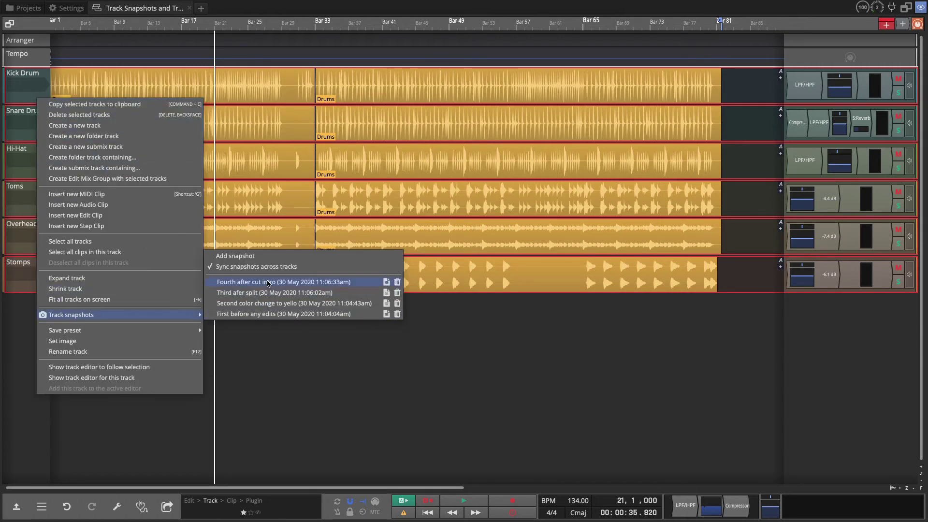
pyautogui.click(268, 282)
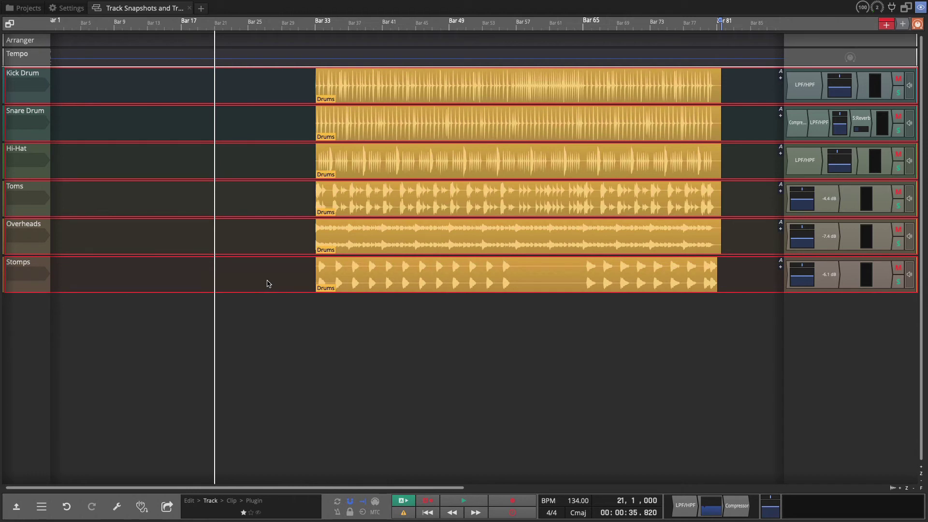
pyautogui.click(282, 332)
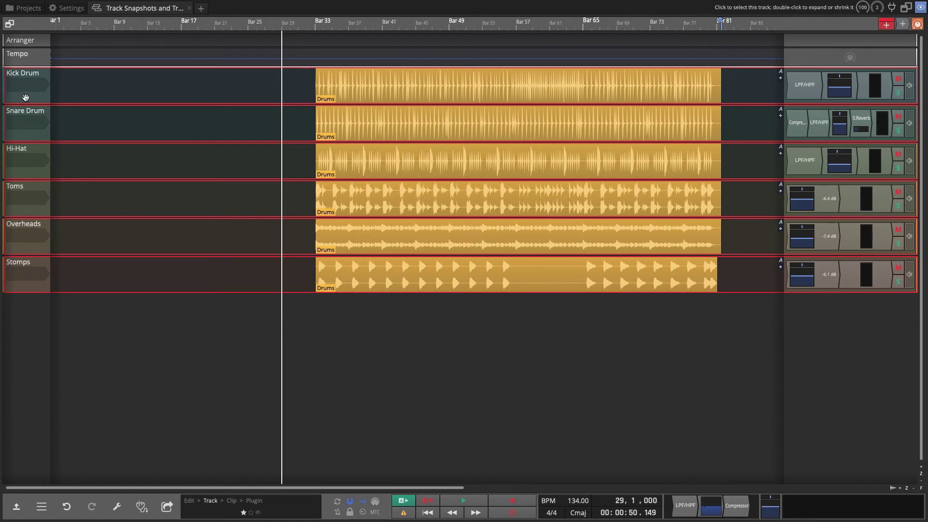
# - Move playback to bar 23, untick Sync snapshots across tracks, then view Kick Drum's snapshot list
pyautogui.rightClick(25, 101)
pyautogui.click(232, 332)
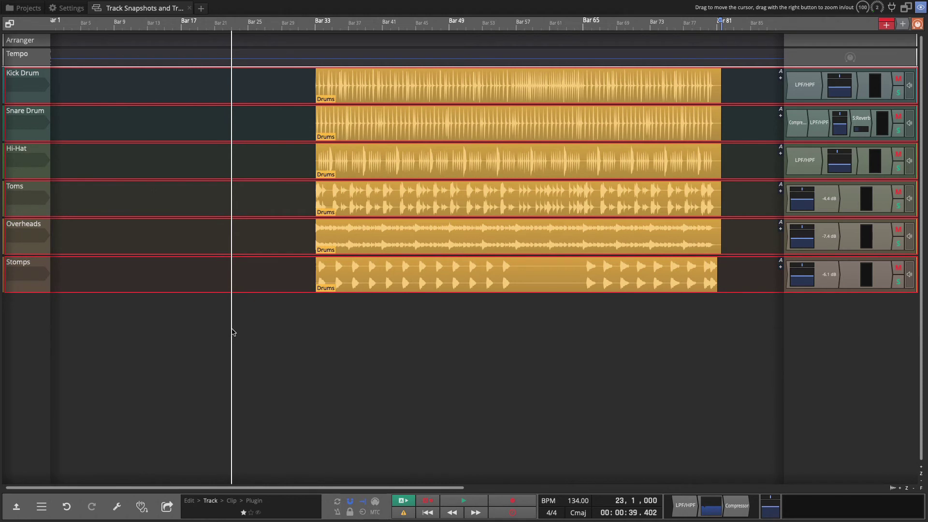
pyautogui.rightClick(213, 314)
pyautogui.moveTo(95, 317)
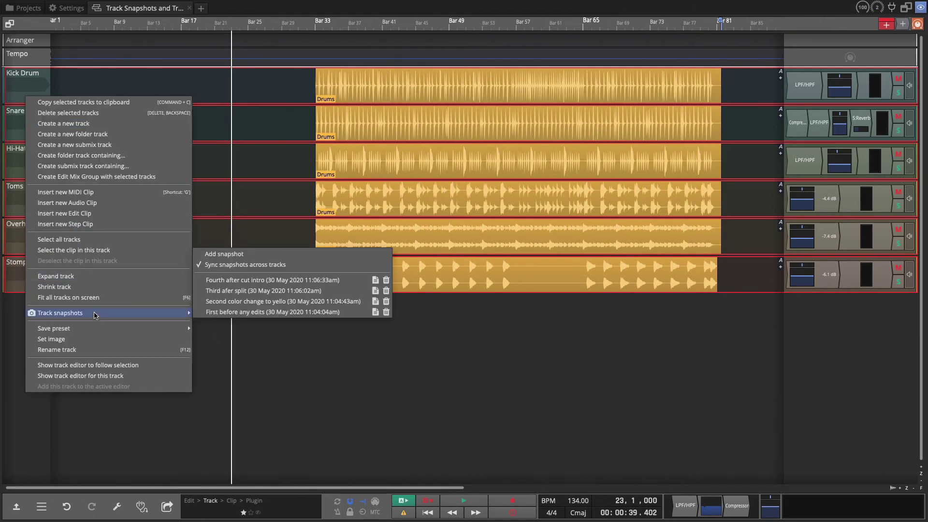
pyautogui.click(245, 266)
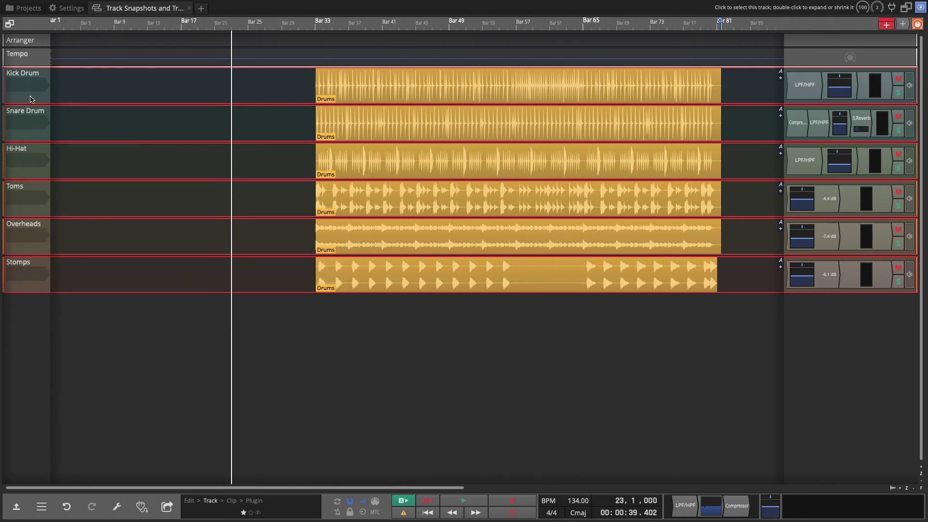
pyautogui.rightClick(31, 99)
pyautogui.moveTo(128, 315)
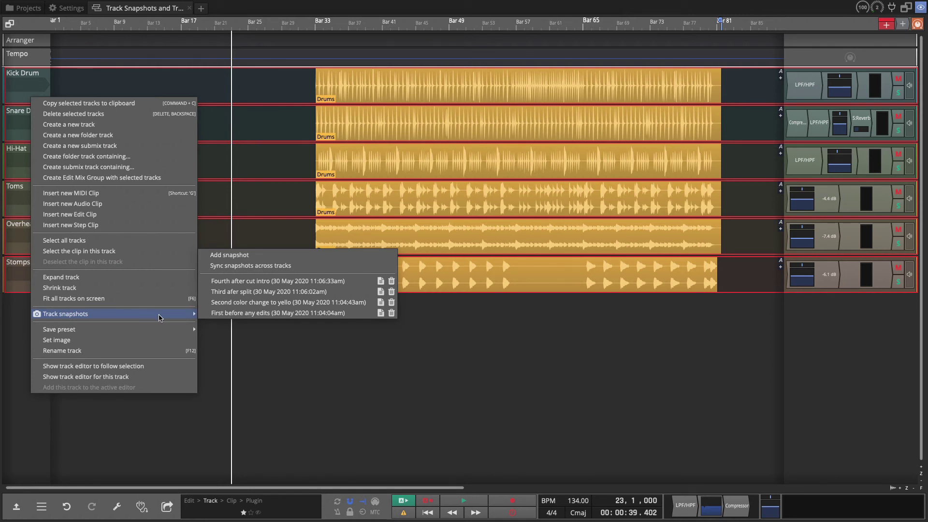
pyautogui.press('Escape')
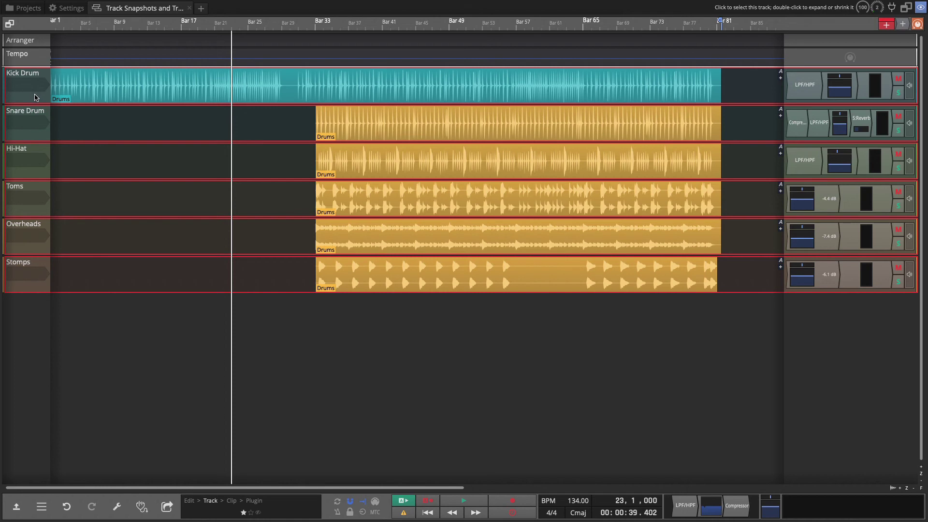
# - Replace 'after cut intro' with 'BEST TAKE' in the fourth snapshot's name from Kick Drum's snapshot list
pyautogui.rightClick(34, 98)
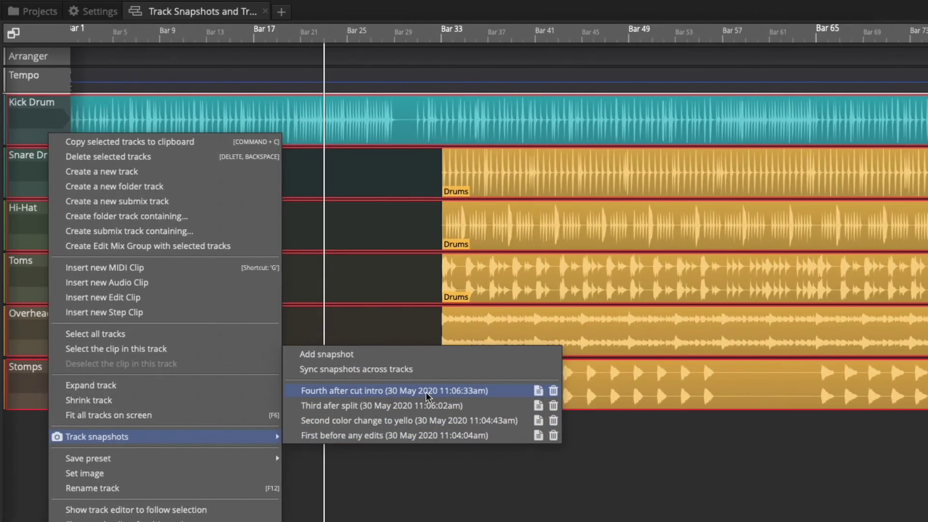
pyautogui.click(538, 390)
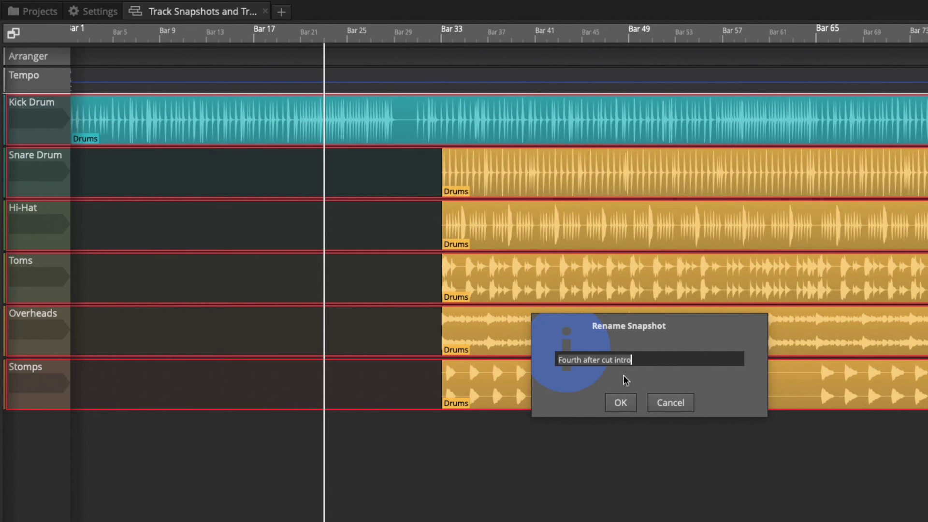
pyautogui.press('BackSpace')
pyautogui.press('BackSpace')
pyautogui.press('BackSpace')
pyautogui.press('BackSpace')
pyautogui.press('BackSpace')
pyautogui.press('BackSpace')
pyautogui.press('BackSpace')
pyautogui.press('BackSpace')
pyautogui.press('BackSpace')
pyautogui.press('BackSpace')
pyautogui.press('BackSpace')
pyautogui.press('BackSpace')
pyautogui.press('BackSpace')
pyautogui.press('BackSpace')
pyautogui.press('BackSpace')
pyautogui.press('BackSpace')
pyautogui.write('BES')
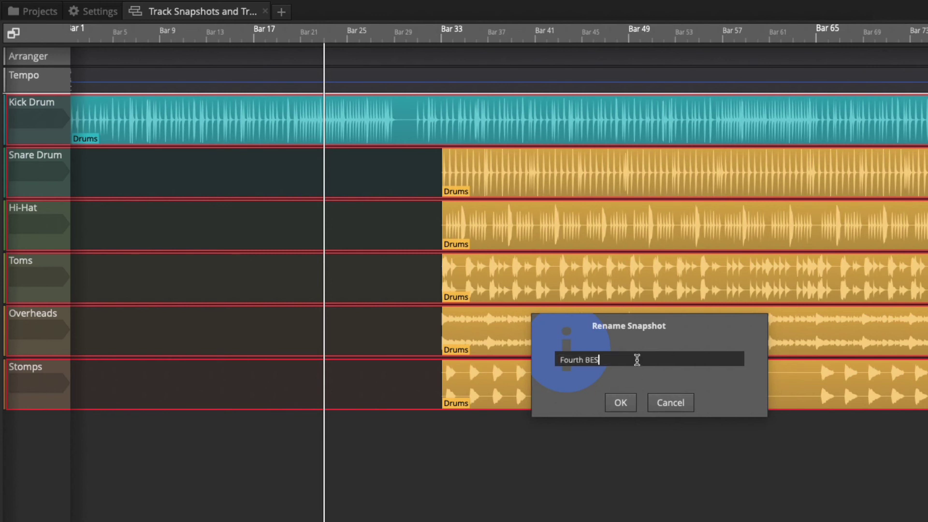
pyautogui.write('T TAKE')
pyautogui.click(626, 404)
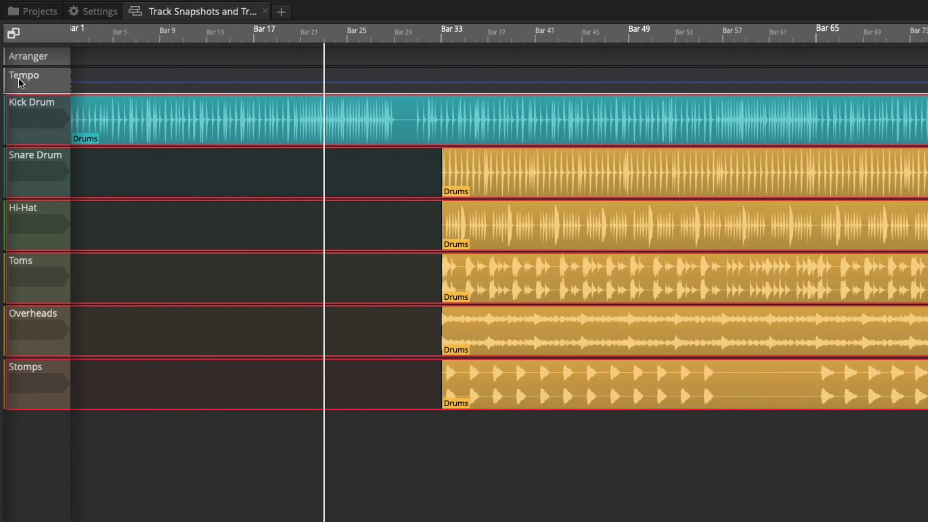
# - Delete the 'Second color change to yello' snapshot from the Kick Drum snapshot list
pyautogui.rightClick(40, 135)
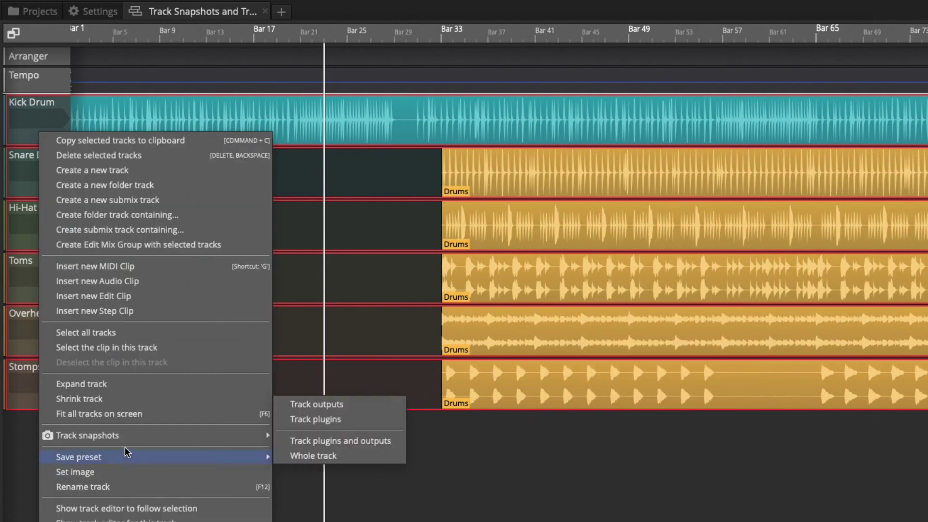
pyautogui.moveTo(125, 440)
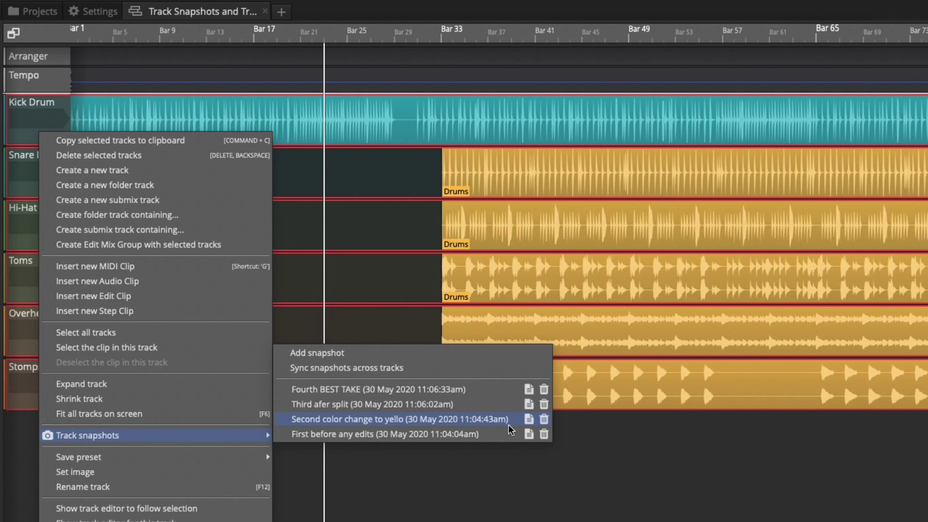
pyautogui.click(543, 420)
# - Turn Sync snapshots across tracks back on
pyautogui.rightClick(38, 143)
pyautogui.moveTo(188, 439)
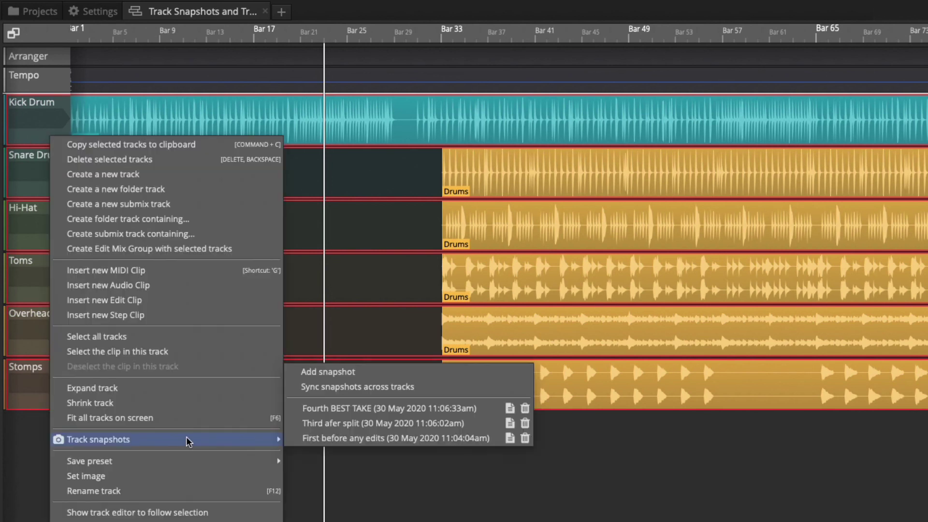
pyautogui.click(359, 392)
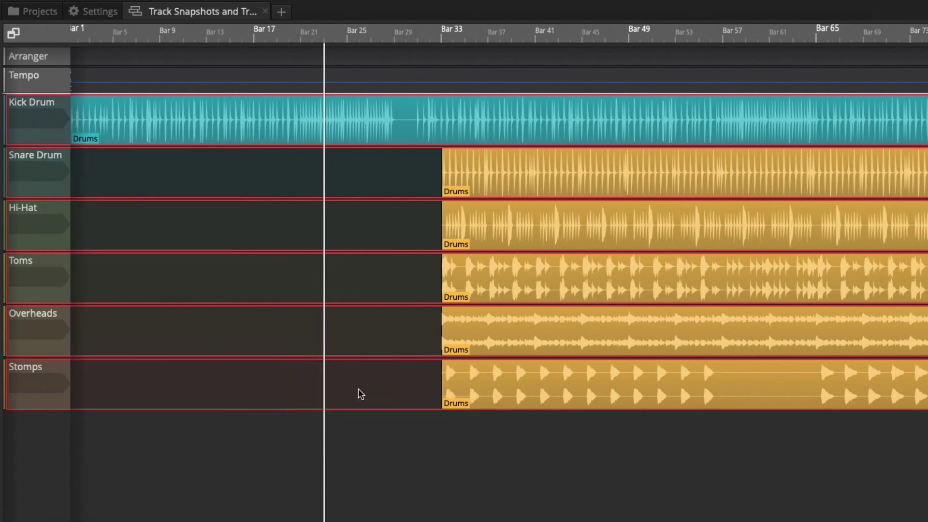
# - Recall the 'First before any edits' track snapshot from the Snare Drum header to restore all six drum tracks
pyautogui.rightClick(25, 191)
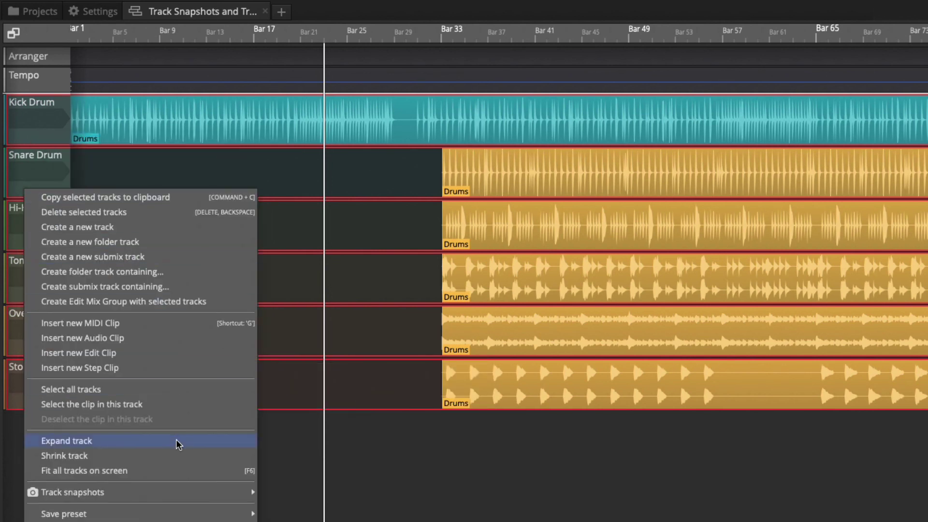
pyautogui.moveTo(192, 491)
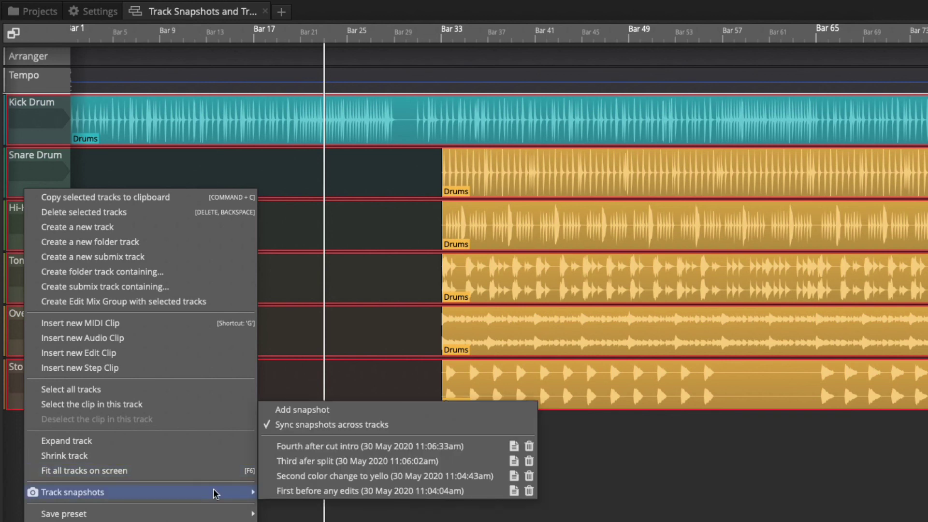
pyautogui.click(291, 491)
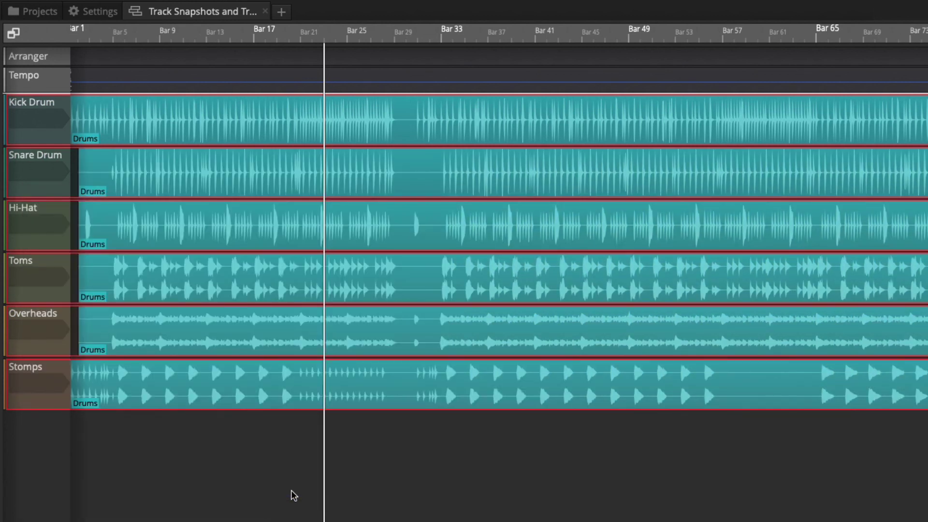